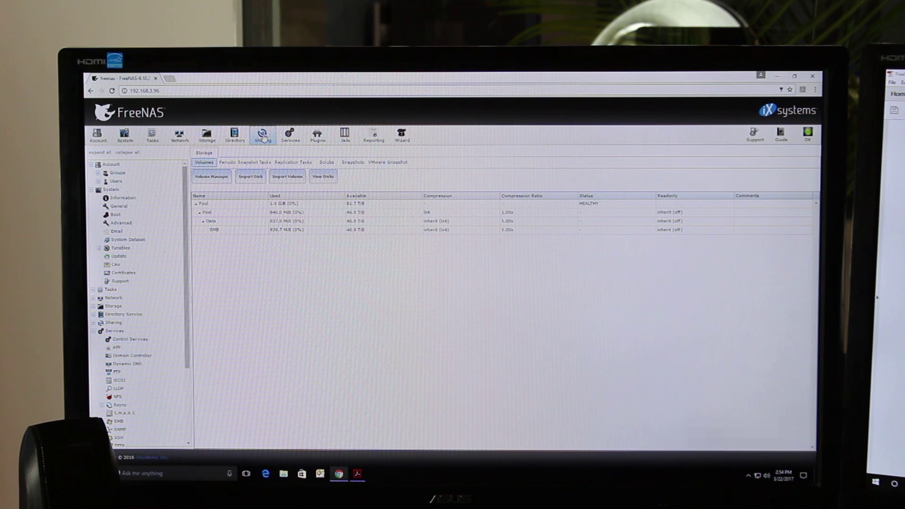
Review FreeNAS services and storage volumes, then view the Reporting CPU and system load graphs
{"action": "left_click", "coordinate": [285, 136]}
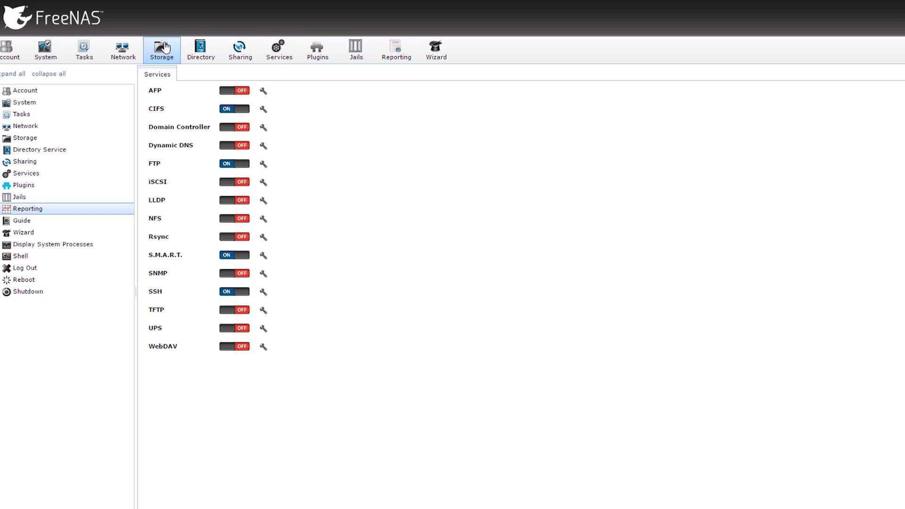
{"action": "left_click", "coordinate": [164, 47]}
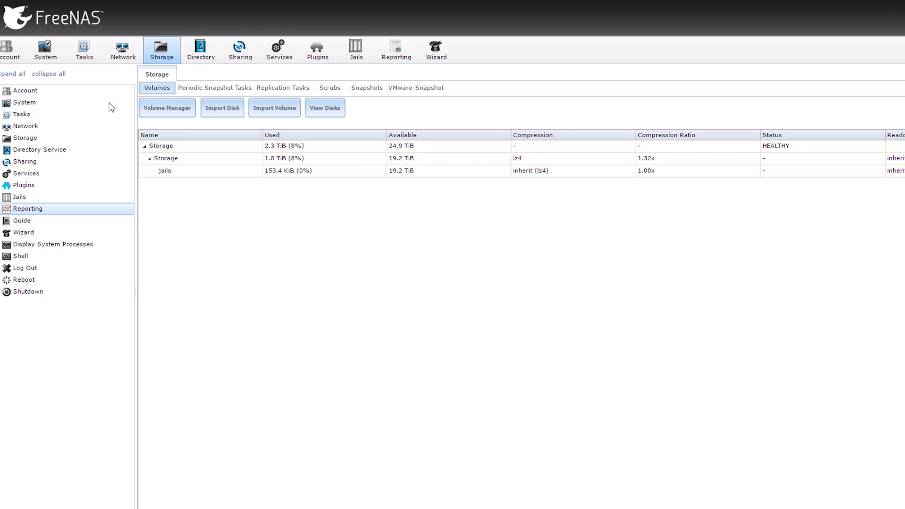
{"action": "left_click", "coordinate": [28, 208]}
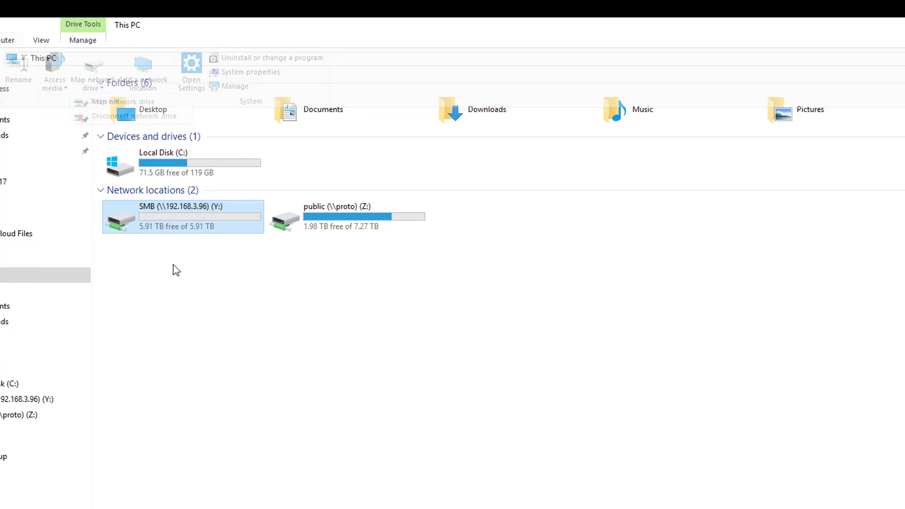
Open the SMB (\\192.168.3.96) Y: network drive from This PC
{"action": "double_click", "coordinate": [175, 223]}
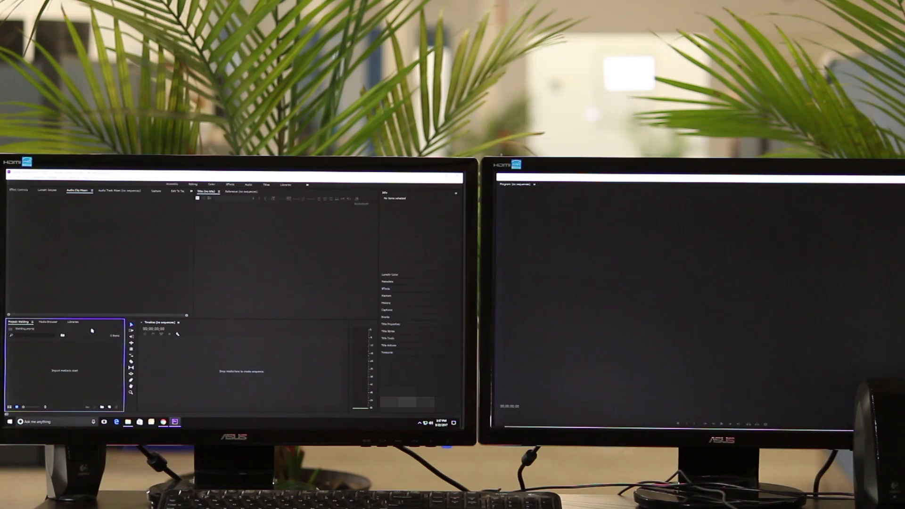
Import the four MVI MOV clips, order them on the MVI_1175 timeline, and scrub through
{"action": "double_click", "coordinate": [81, 362]}
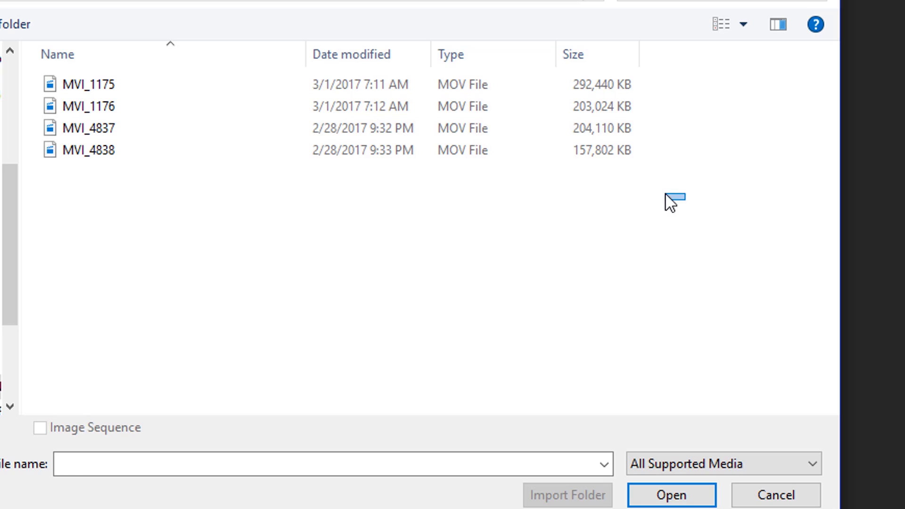
{"action": "left_click_drag", "start_coordinate": [672, 200], "coordinate": [493, 78]}
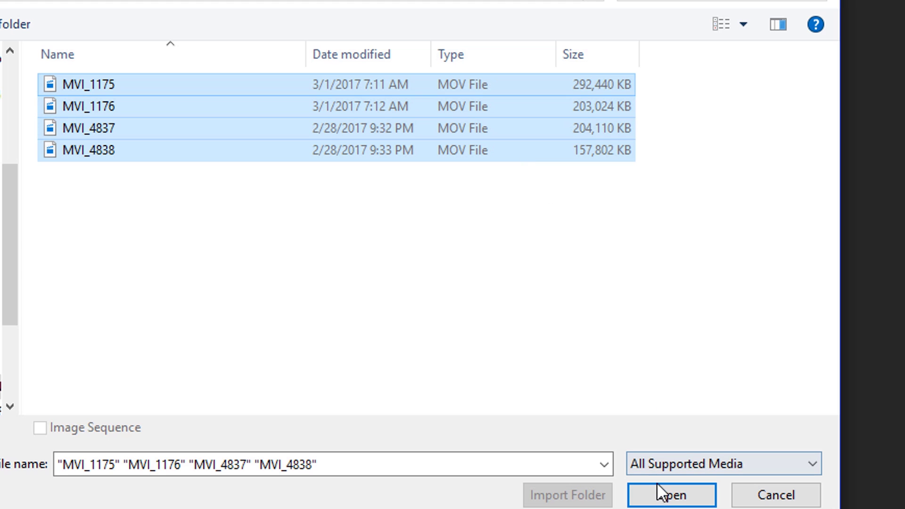
{"action": "left_click", "coordinate": [665, 495]}
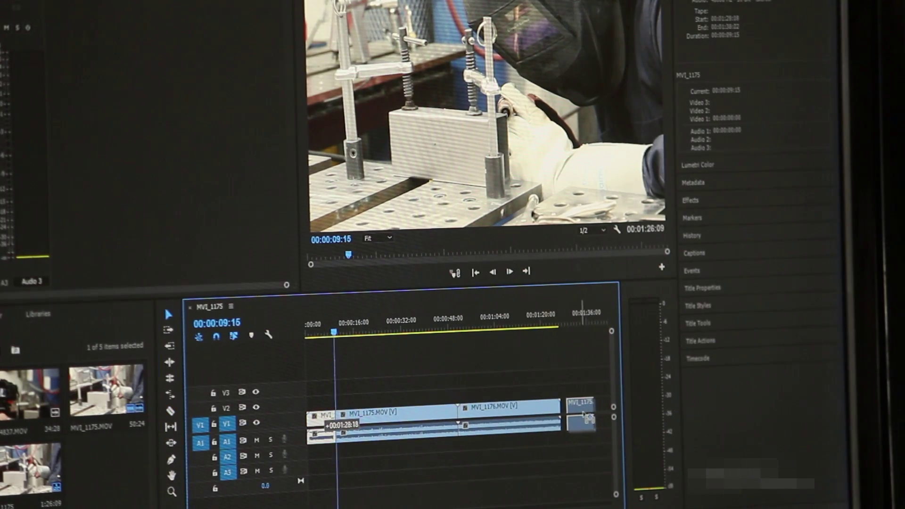
{"action": "left_click_drag", "start_coordinate": [581, 417], "coordinate": [373, 349]}
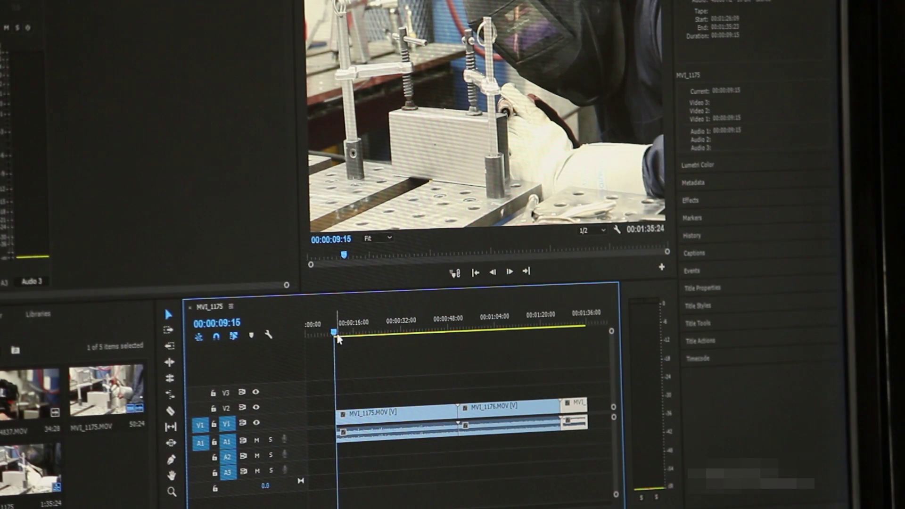
{"action": "left_click_drag", "start_coordinate": [337, 338], "coordinate": [396, 338]}
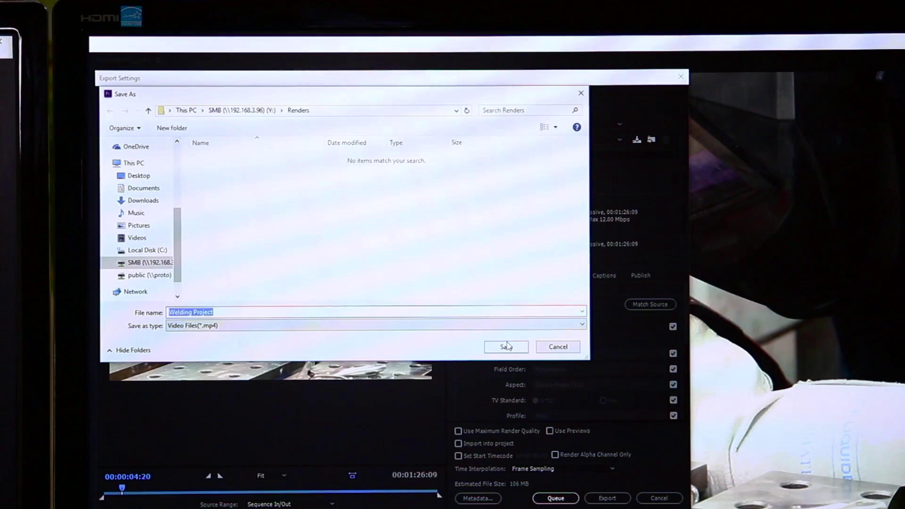
Export the sequence as Welding Project.mp4 to Y:\Renders
{"action": "left_click", "coordinate": [506, 347]}
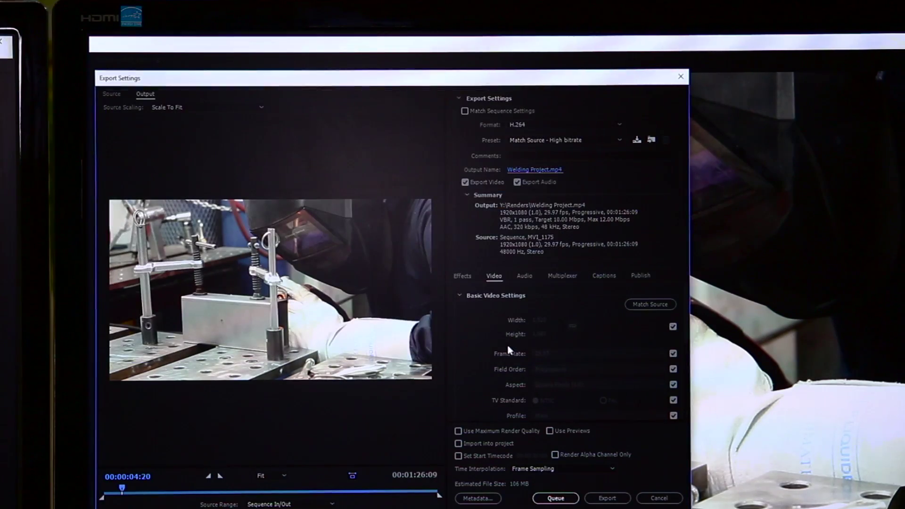
{"action": "left_click", "coordinate": [598, 499]}
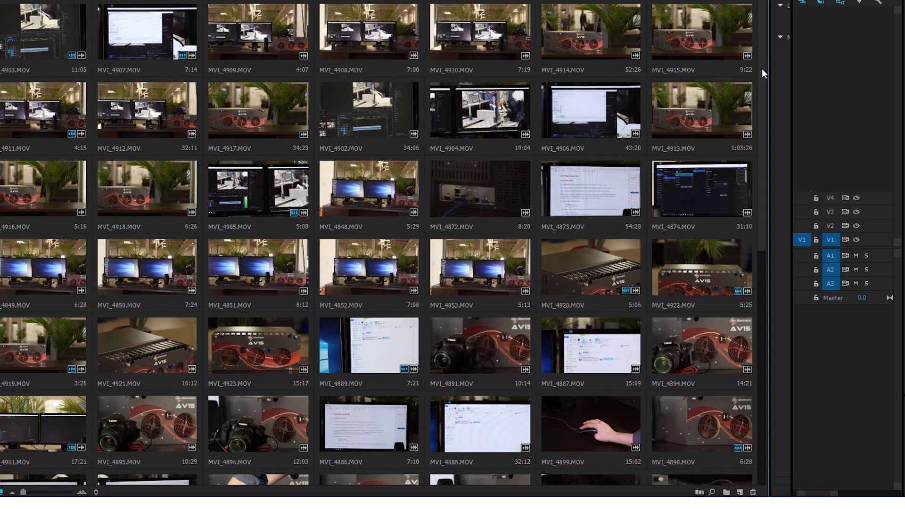
{"action": "scroll", "coordinate": [761, 68], "scroll_direction": "down", "scroll_amount": 3}
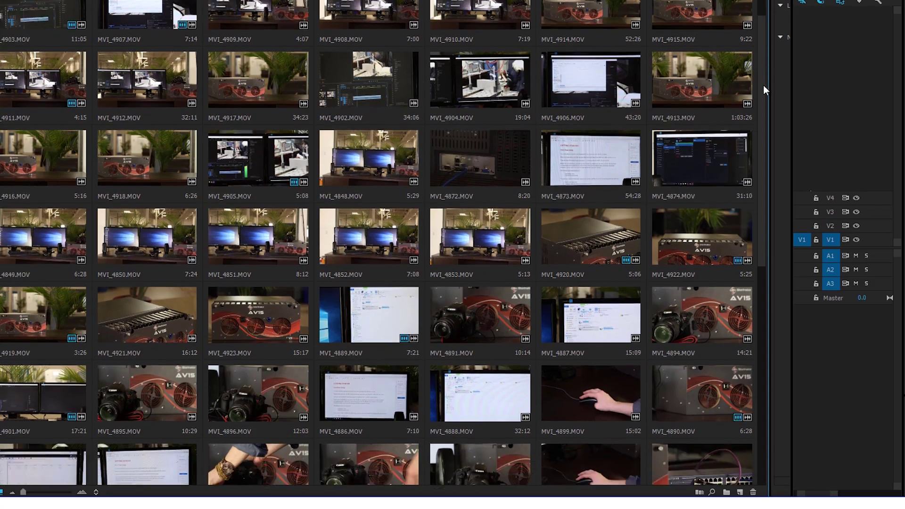
{"action": "scroll", "coordinate": [772, 99], "scroll_direction": "down", "scroll_amount": 2}
{"action": "scroll", "coordinate": [777, 114], "scroll_direction": "down", "scroll_amount": 2}
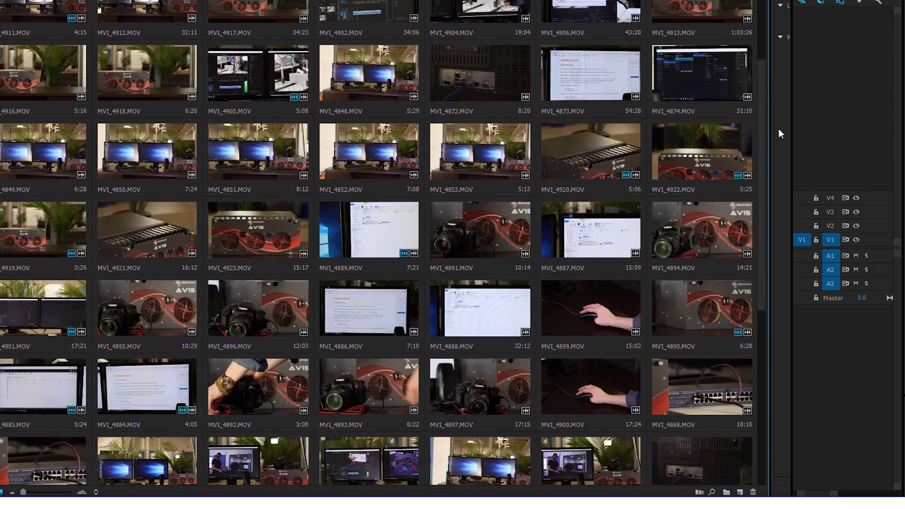
{"action": "scroll", "coordinate": [778, 129], "scroll_direction": "down", "scroll_amount": 2}
{"action": "scroll", "coordinate": [777, 144], "scroll_direction": "down", "scroll_amount": 2}
{"action": "scroll", "coordinate": [770, 170], "scroll_direction": "down", "scroll_amount": 2}
{"action": "scroll", "coordinate": [773, 194], "scroll_direction": "down", "scroll_amount": 2}
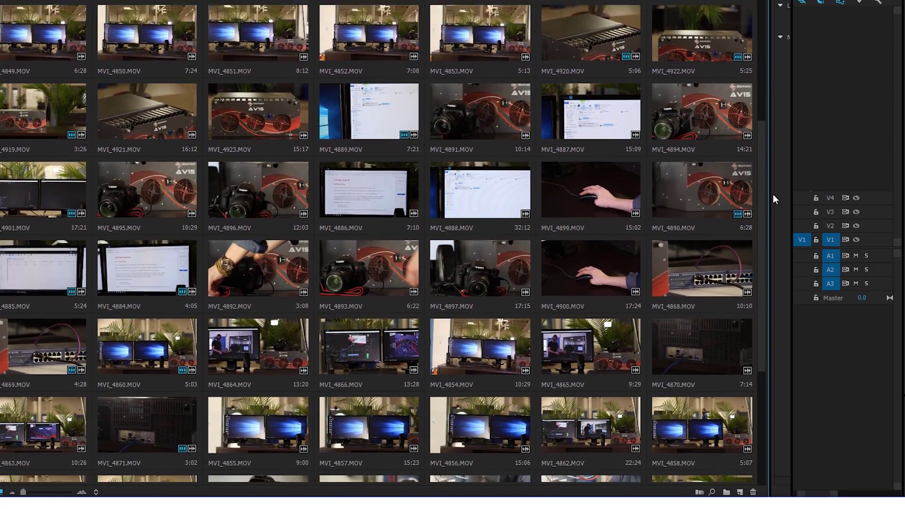
{"action": "scroll", "coordinate": [777, 210], "scroll_direction": "down", "scroll_amount": 2}
{"action": "scroll", "coordinate": [780, 224], "scroll_direction": "down", "scroll_amount": 2}
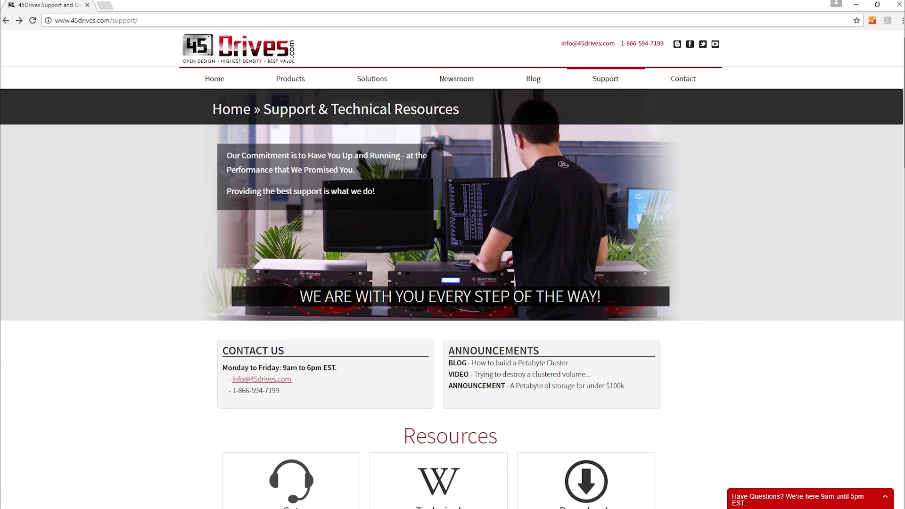
{"action": "scroll", "coordinate": [452, 284], "scroll_direction": "down", "scroll_amount": 2}
{"action": "scroll", "coordinate": [452, 283], "scroll_direction": "down", "scroll_amount": 2}
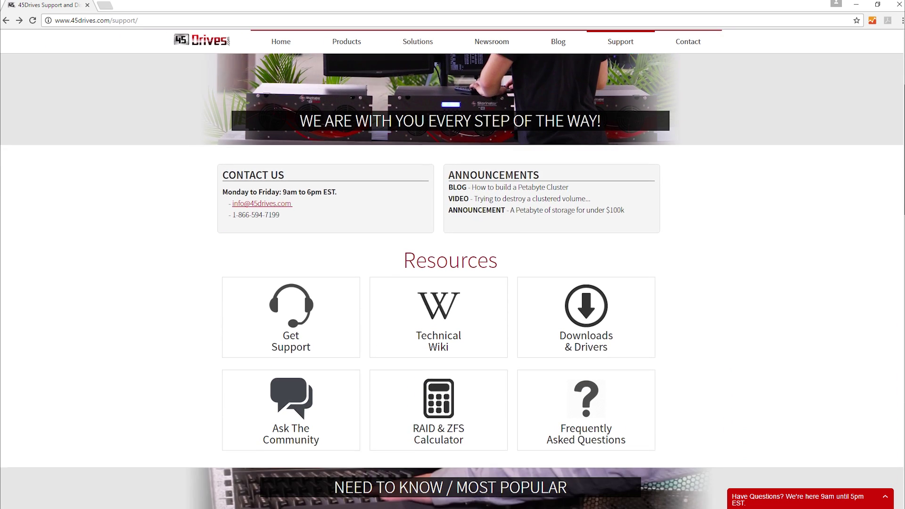